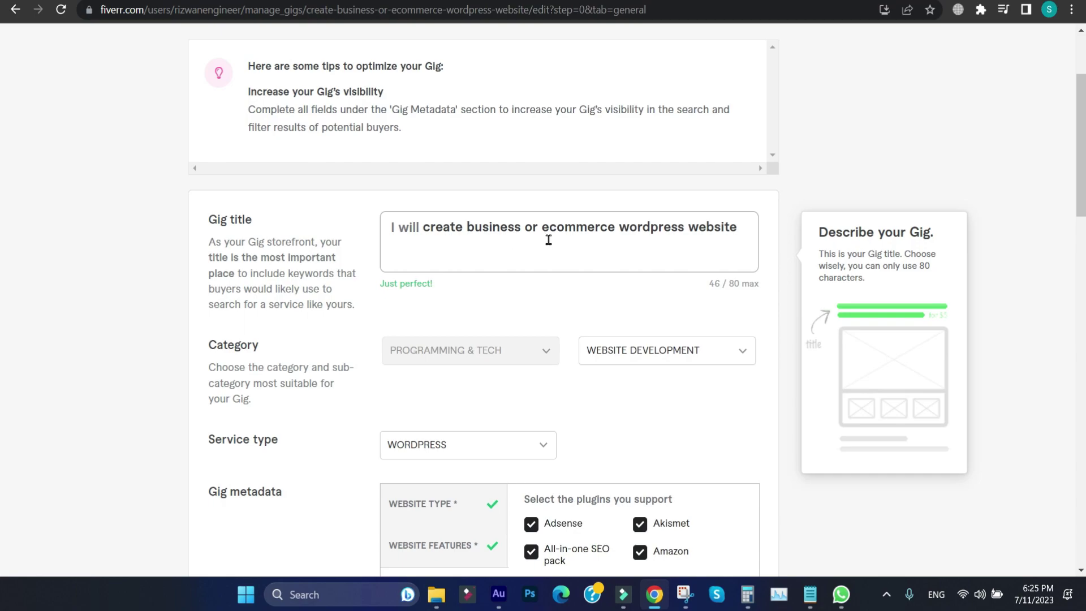
Review the title of the WordPress website gig in its overview
left_click_drag(744, 229, 432, 234)
left_click(433, 234)
scroll(432, 234, "up", 3)
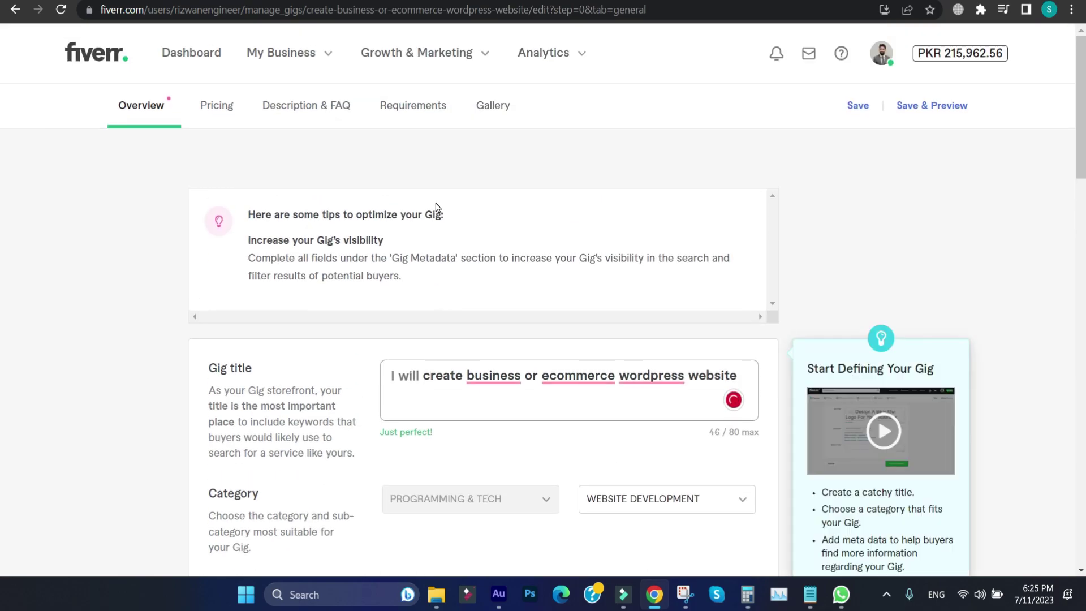
Open the gig's buyer requirements and examine the free-text question under Your Questions
left_click(412, 107)
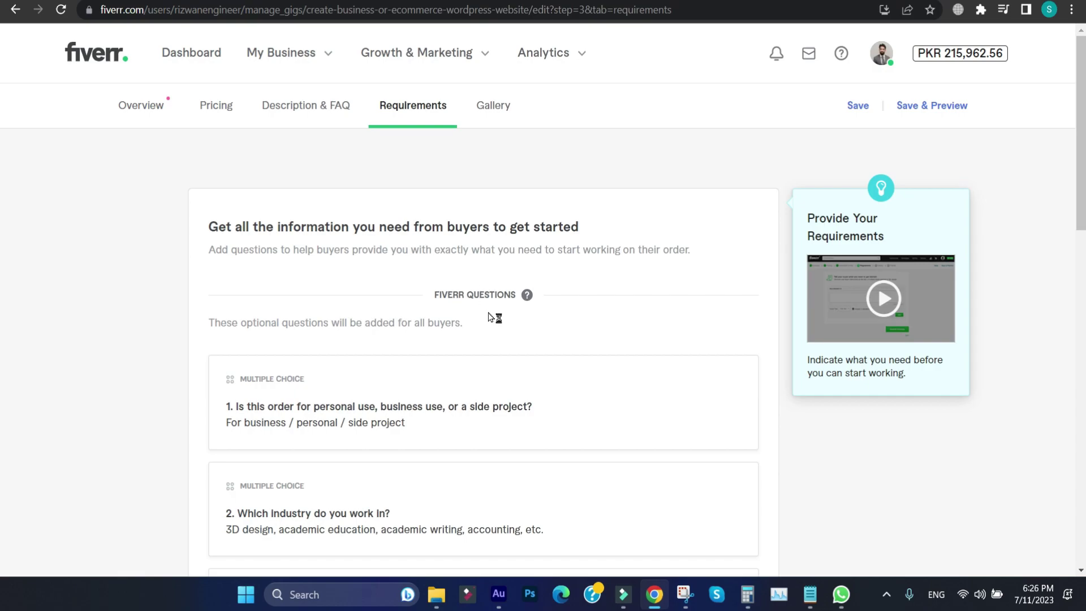
scroll(491, 322, "down", 8)
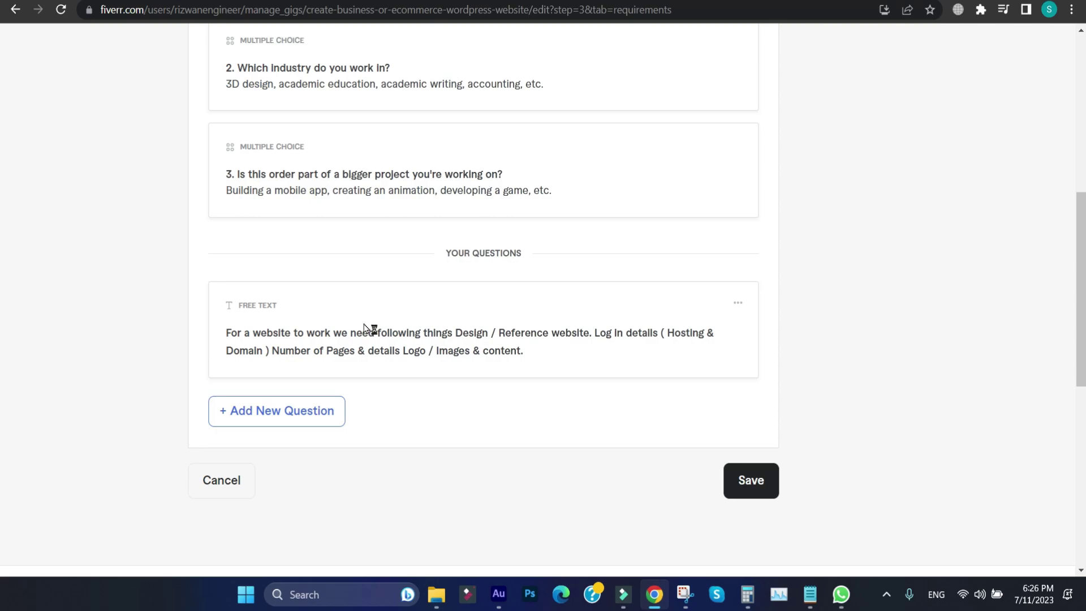
scroll(360, 334, "up", 5, "ctrl")
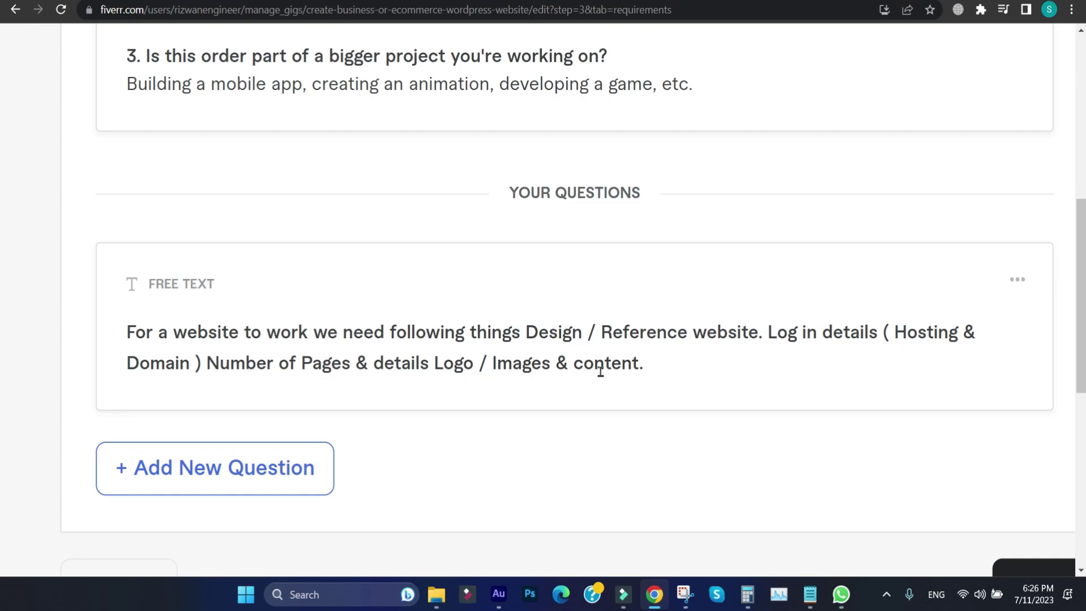
key("ctrl+0")
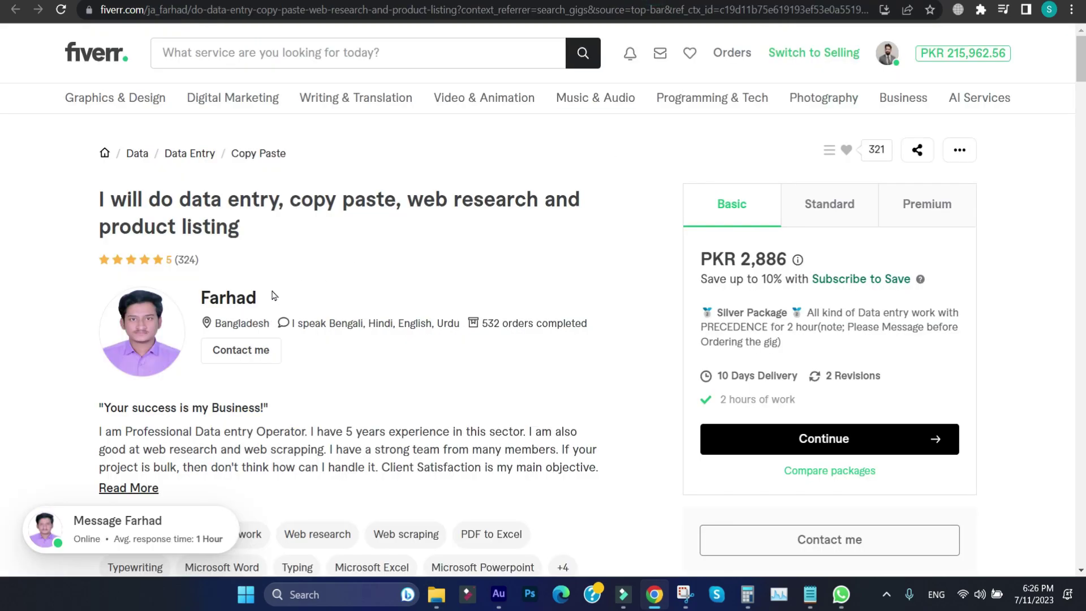
Examine the data entry gig's title and seller description, including the copy paste, web research and product listing services
mouse_move(92, 201)
left_mouse_down()
mouse_move(248, 240)
mouse_move(95, 208)
left_mouse_up()
left_click(249, 241)
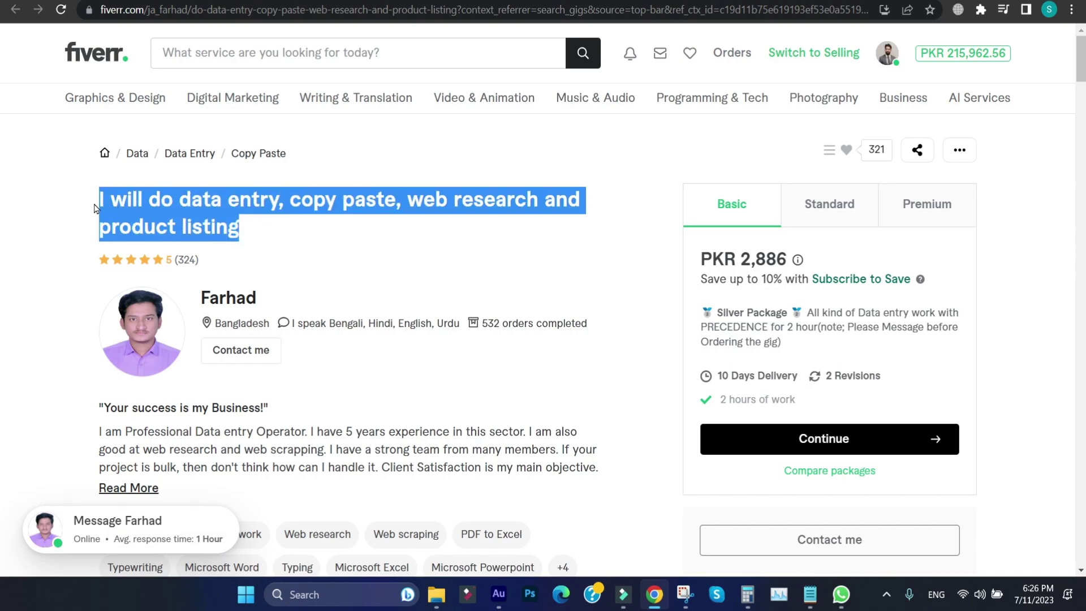
left_click(104, 203)
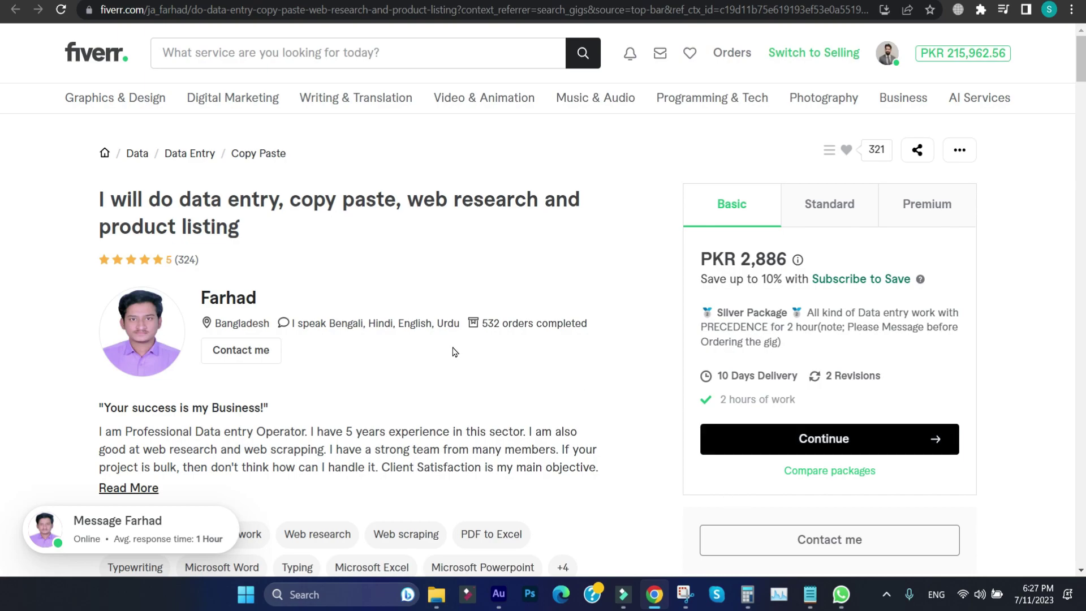
left_click_drag(220, 491, 96, 439)
left_click(120, 433)
left_click_drag(291, 201, 347, 229)
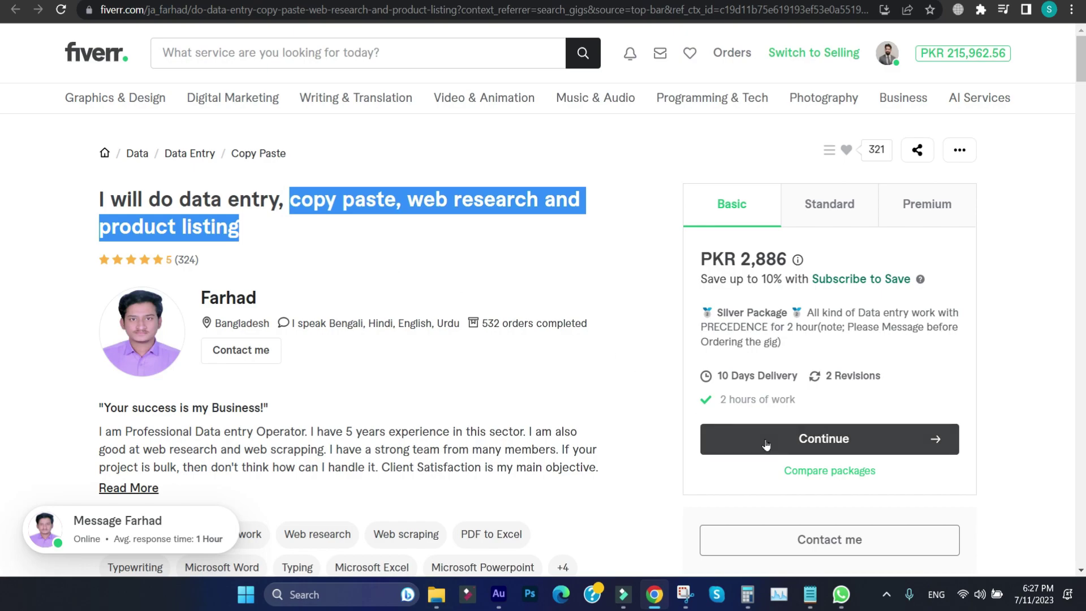
left_click(483, 216)
left_click_drag(407, 201, 515, 201)
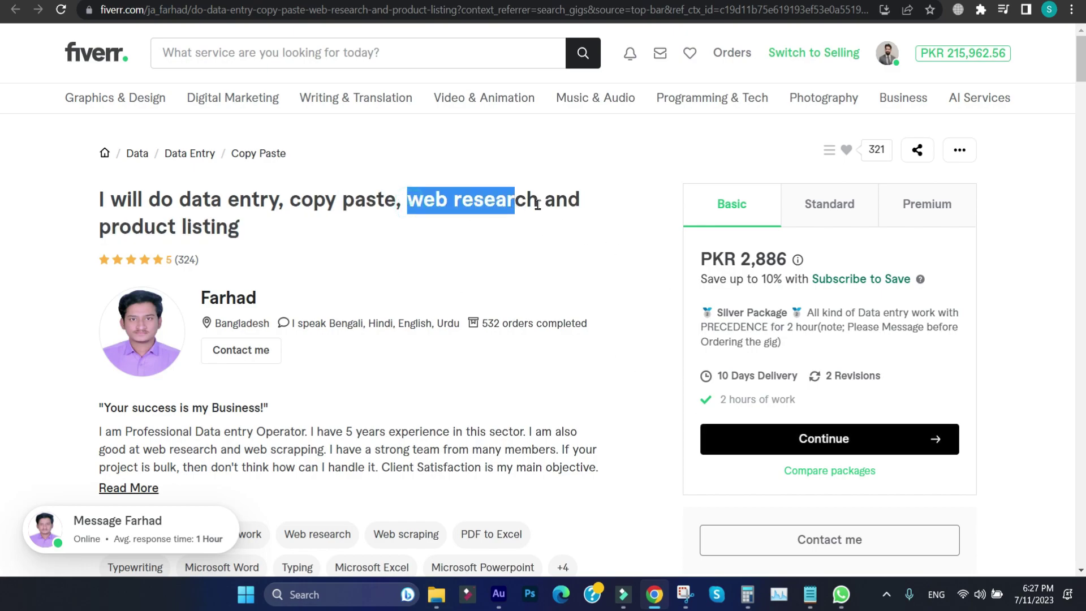
left_click_drag(238, 229, 194, 202)
left_click(289, 205)
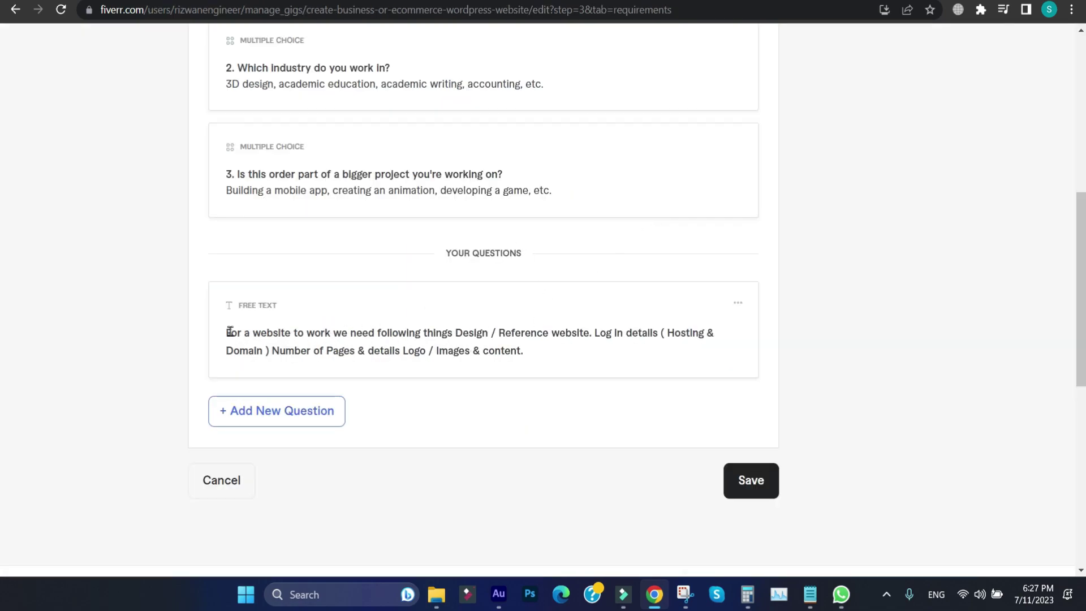
Compare the WordPress gig's free-text requirements question with the titles of the data entry gig and the logo design gig
double_click(226, 332)
left_click_drag(273, 345, 524, 371)
left_click(528, 361)
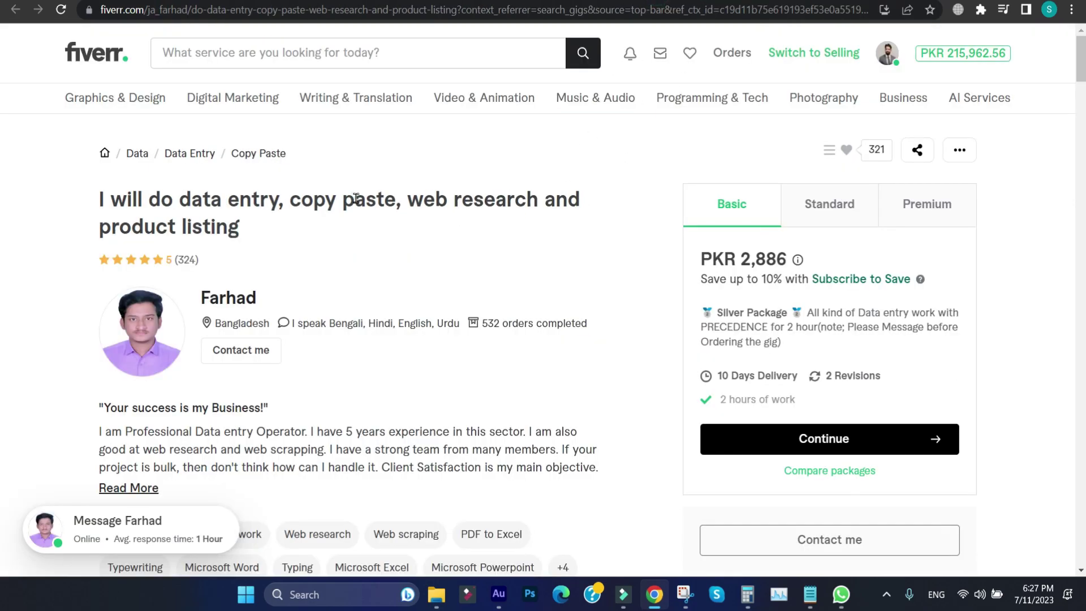
left_click_drag(101, 230, 242, 227)
left_click(255, 221)
key("ctrl+Tab")
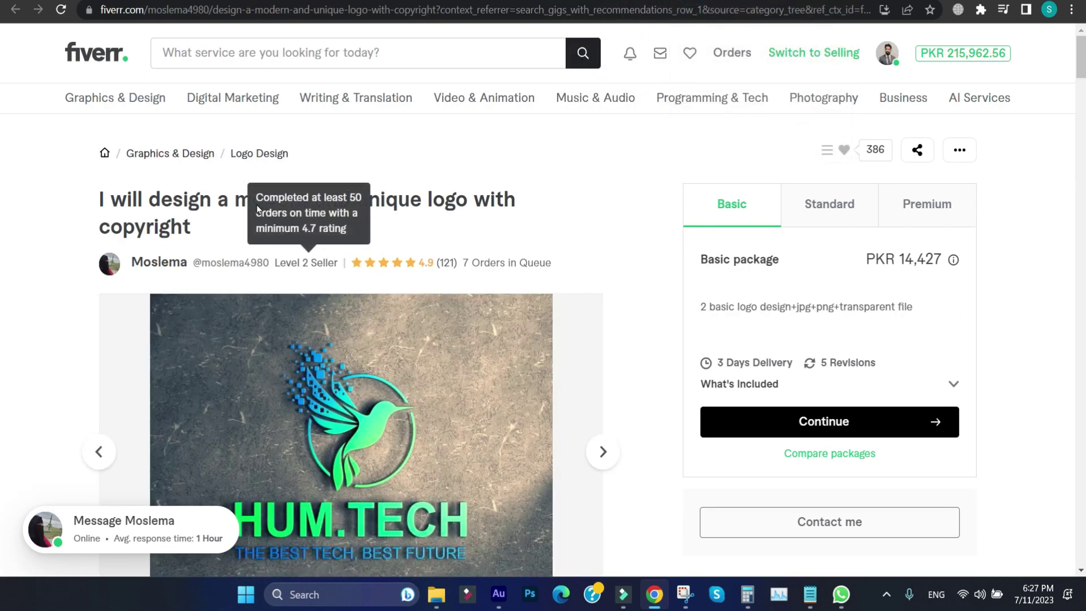
left_click_drag(220, 204, 431, 223)
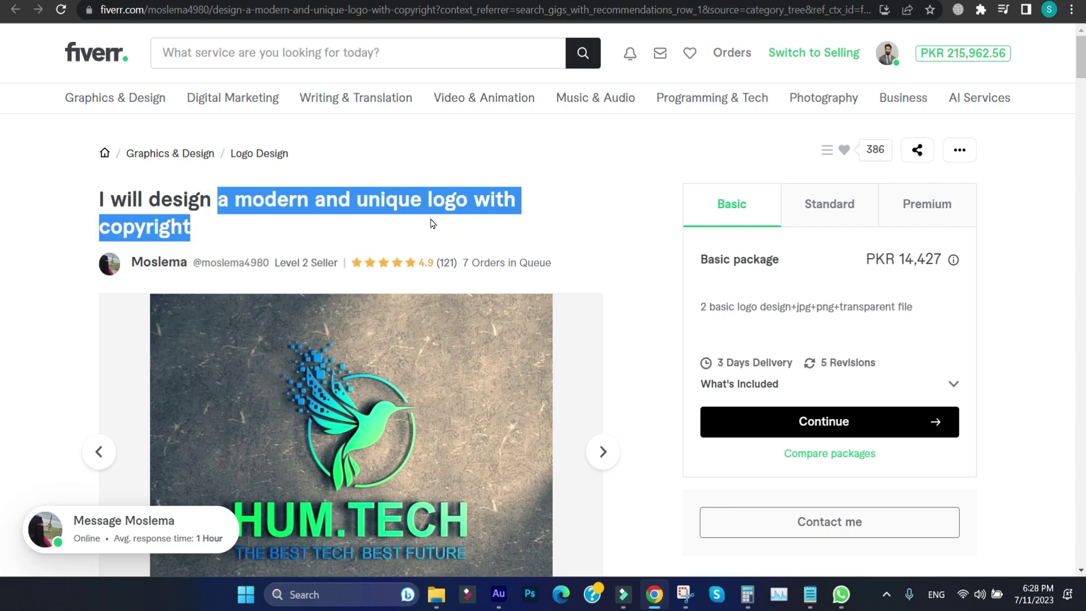
key("ctrl+Tab")
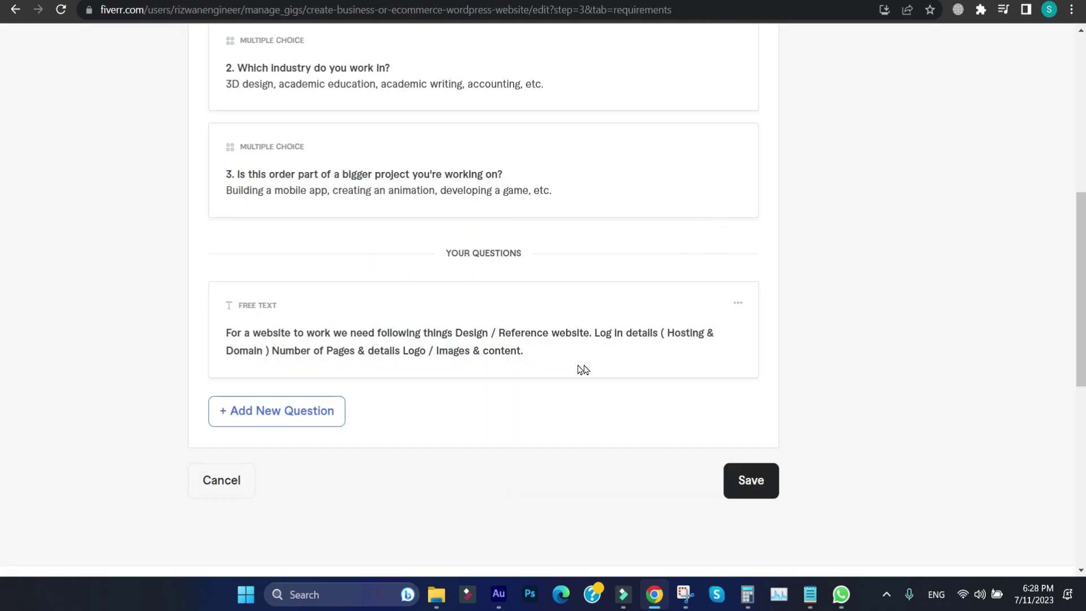
left_click_drag(539, 362, 225, 337)
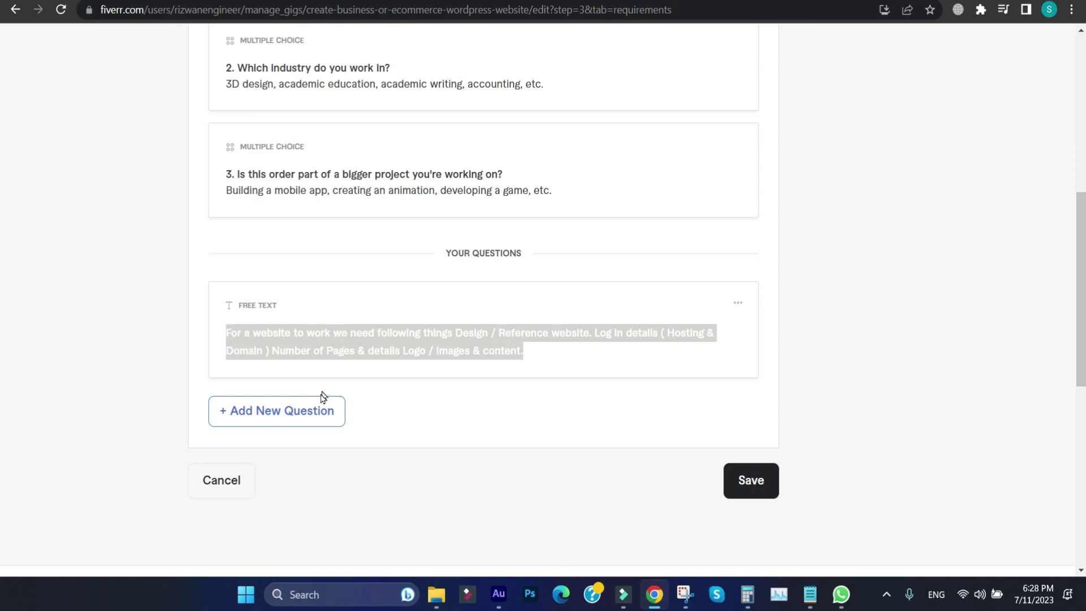
left_click(264, 421)
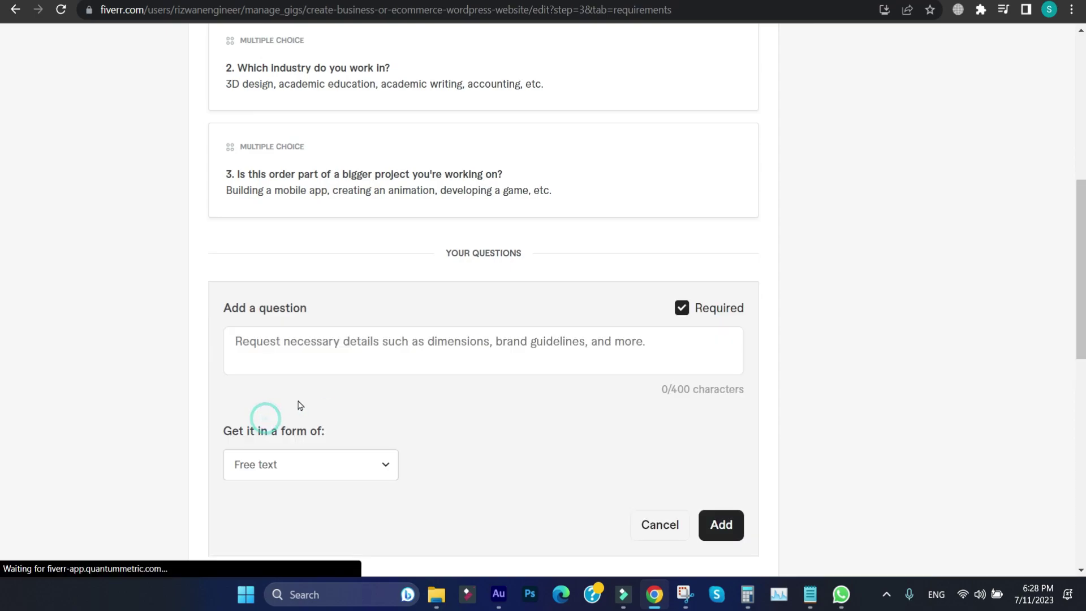
scroll(362, 360, "down", 2)
left_click(341, 208)
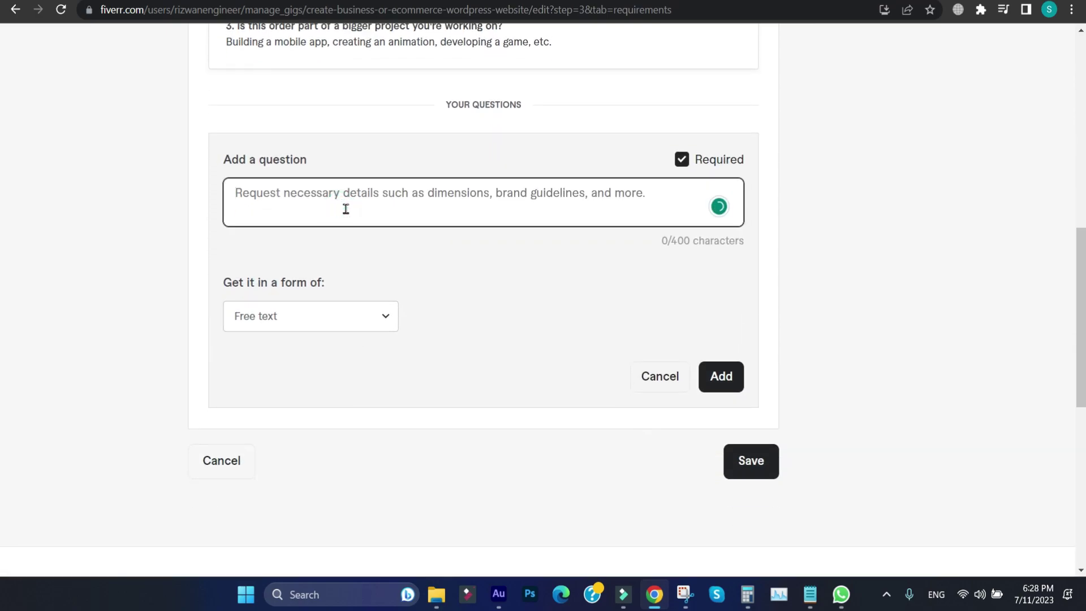
left_click(306, 313)
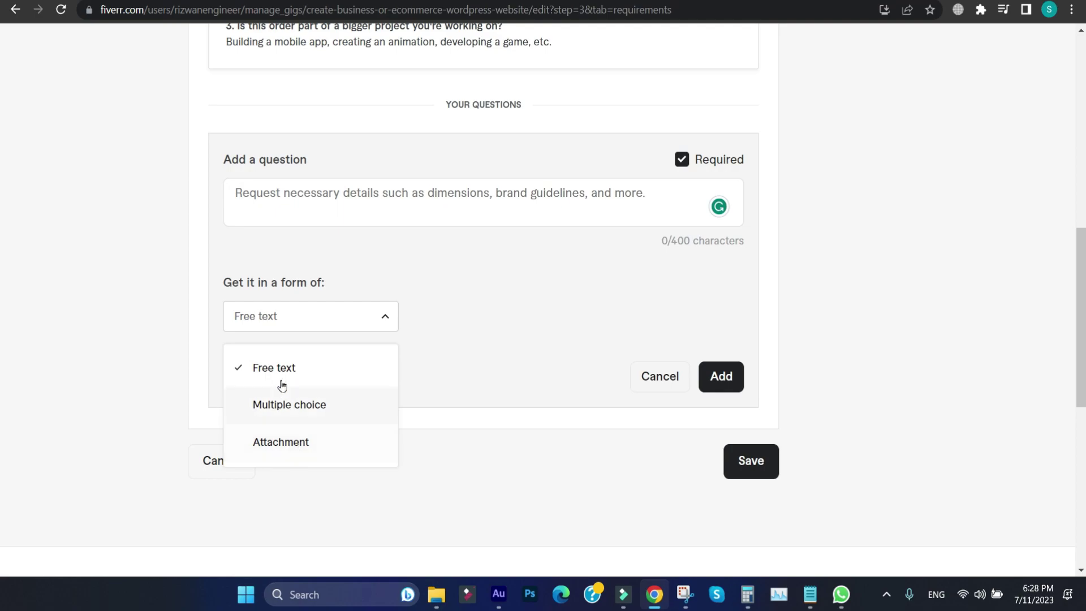
scroll(332, 295, "up", 3)
double_click(351, 188)
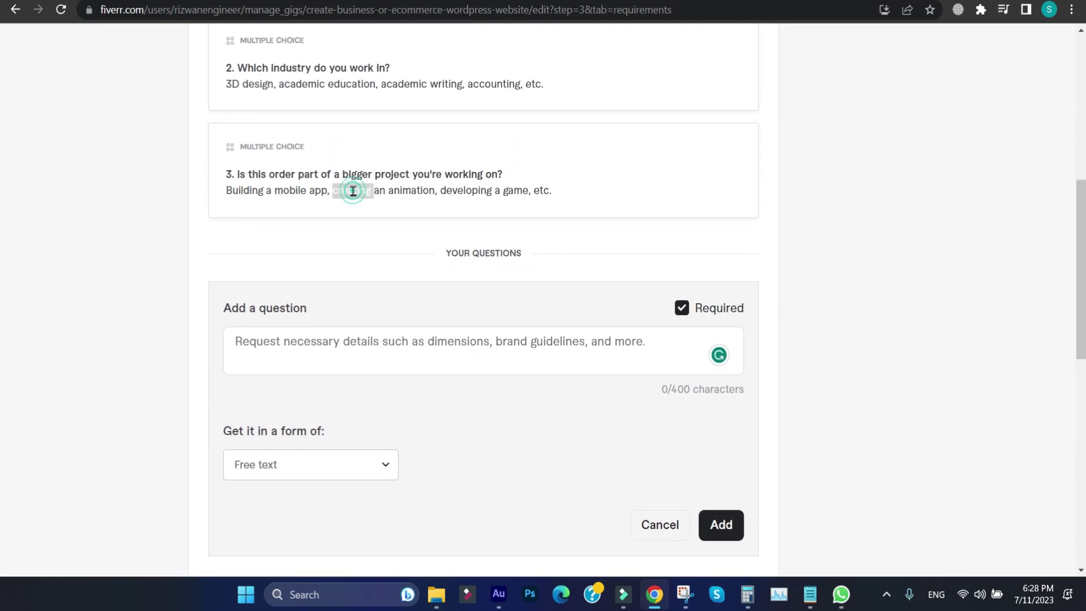
left_click(299, 178)
scroll(315, 266, "down", 1)
left_click(317, 263)
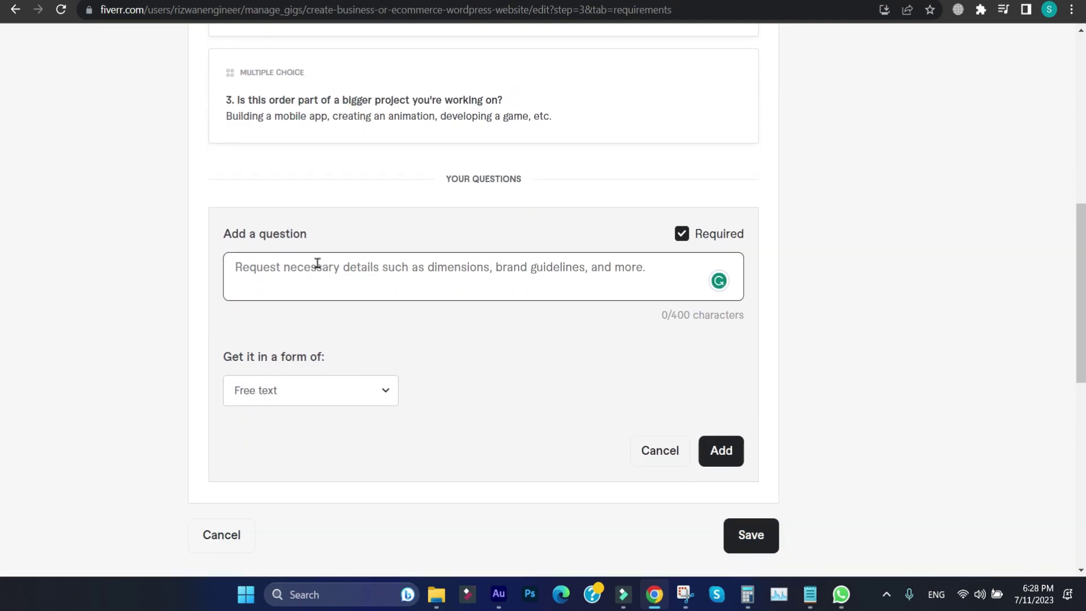
left_click(318, 279)
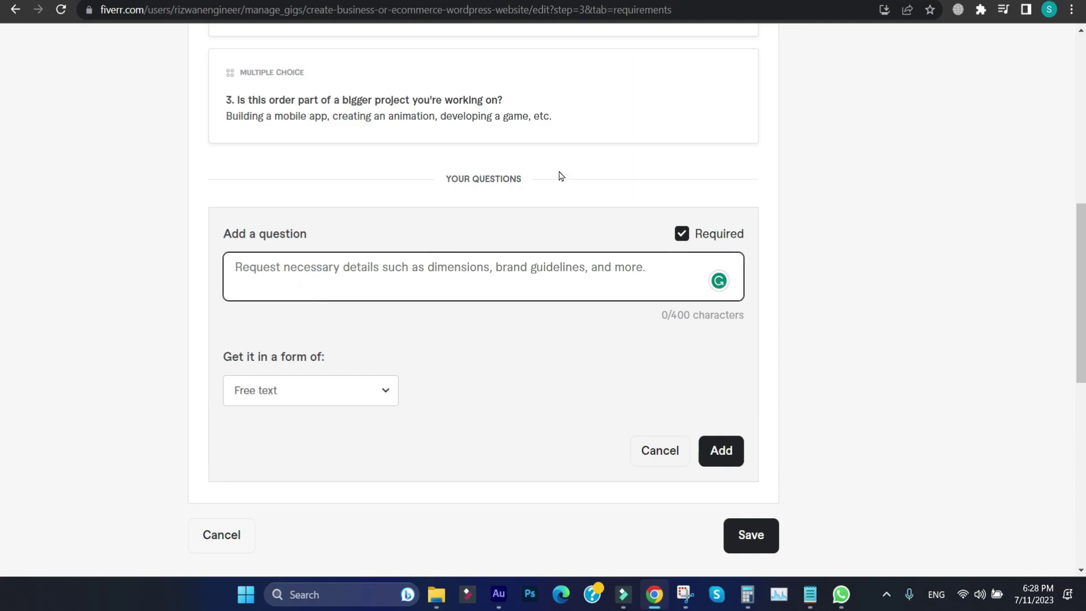
key("ctrl+Tab")
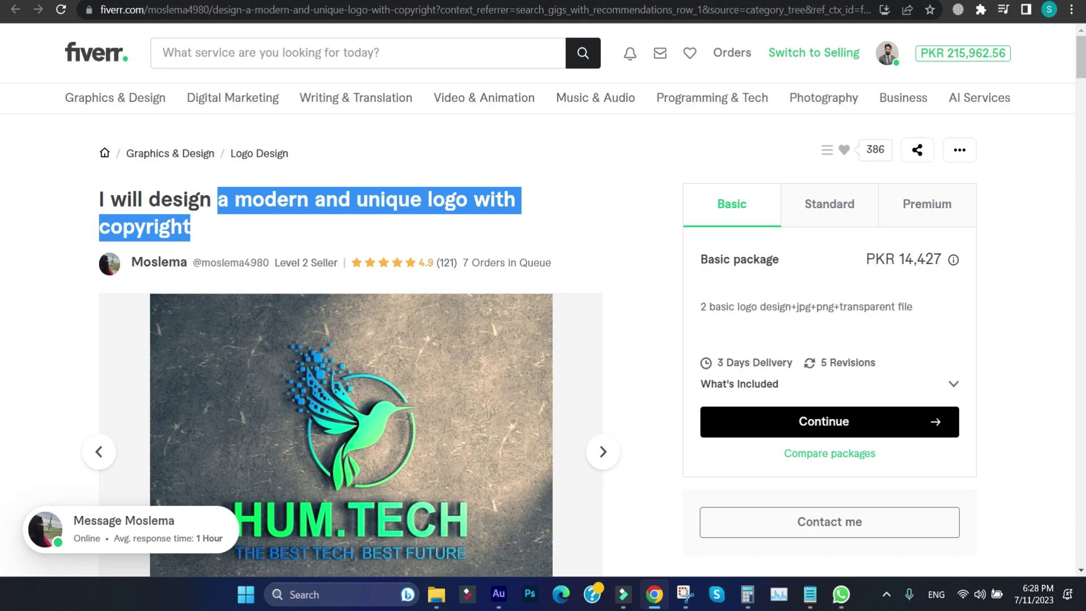
left_click(803, 3)
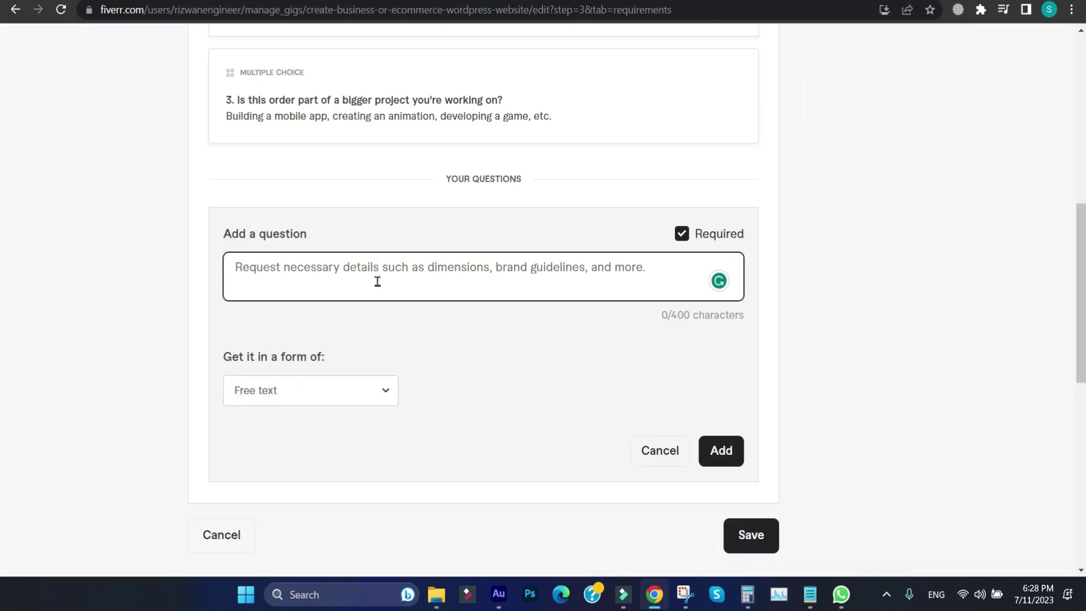
left_click(347, 389)
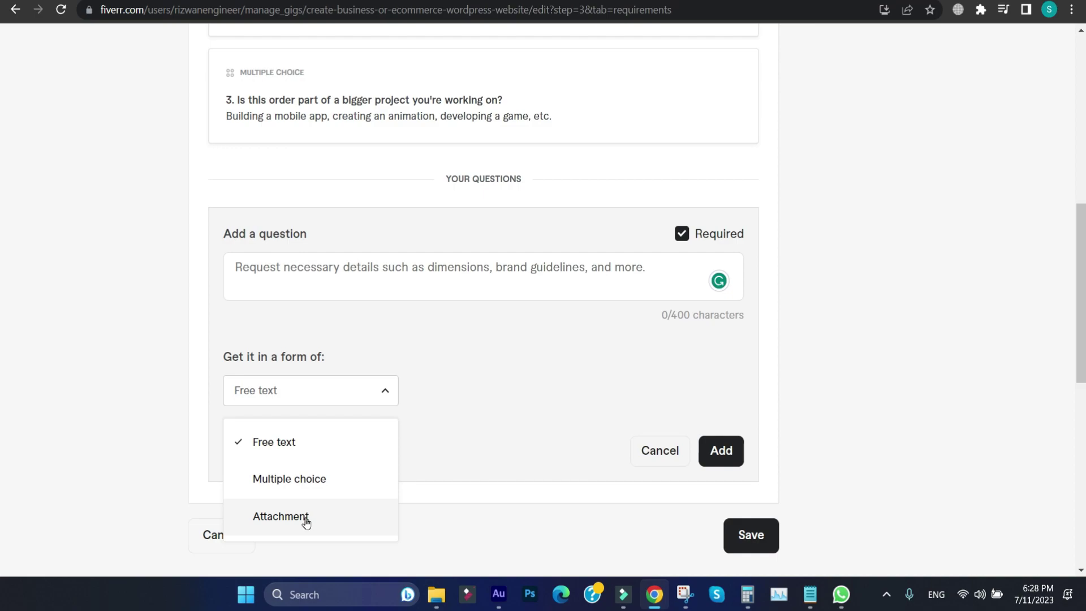
left_click(315, 283)
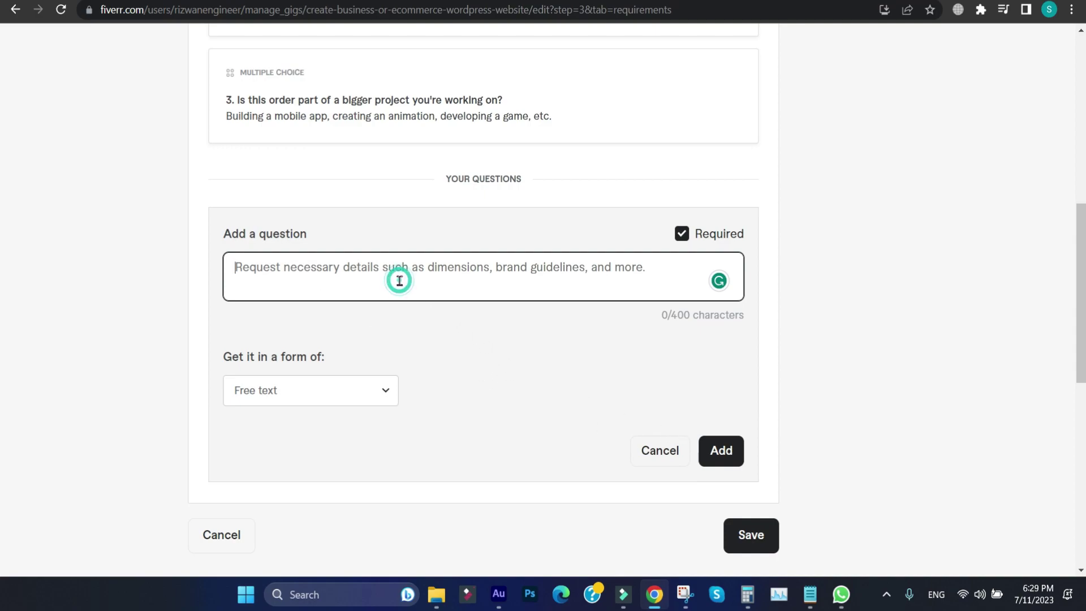
left_click(655, 457)
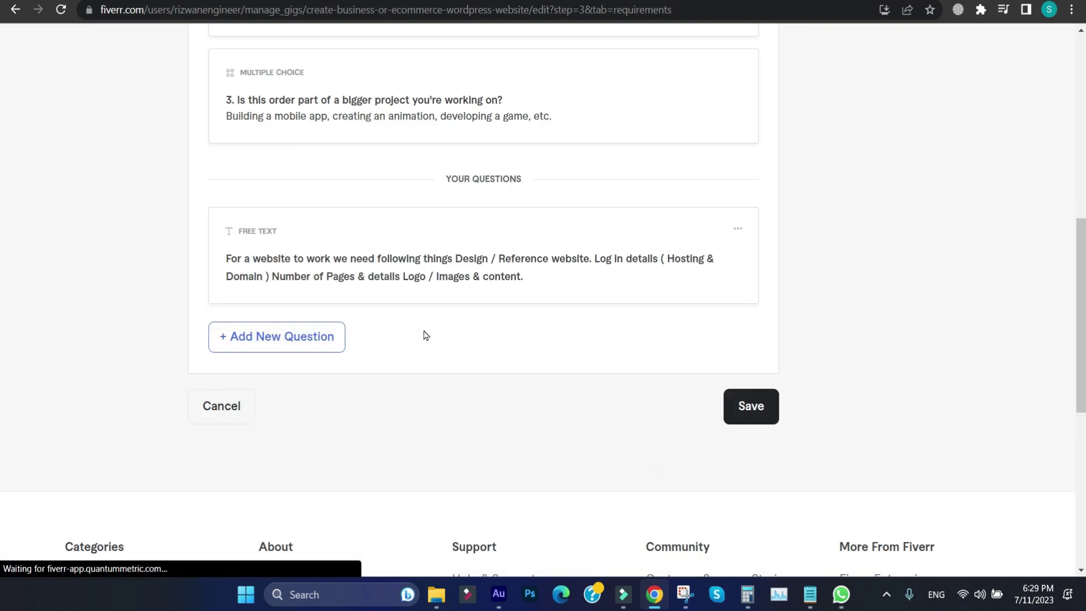
Copy the existing free-text question's wording into a new requirements question
left_click_drag(536, 279, 229, 258)
right_click(228, 259)
left_click(259, 272)
left_click(253, 346)
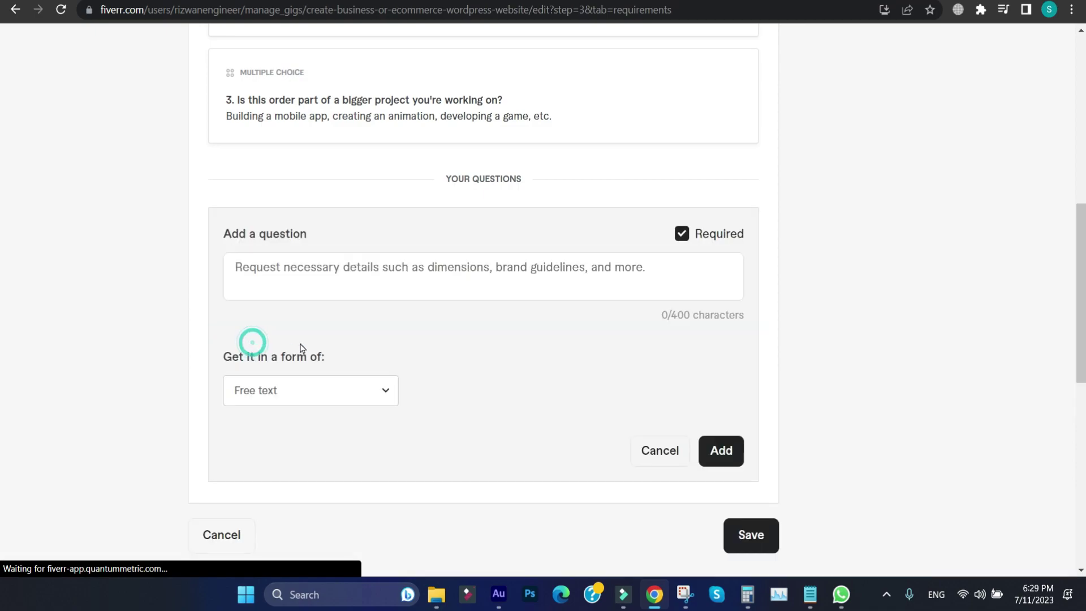
left_click(322, 281)
right_click(322, 278)
key("ctrl+v")
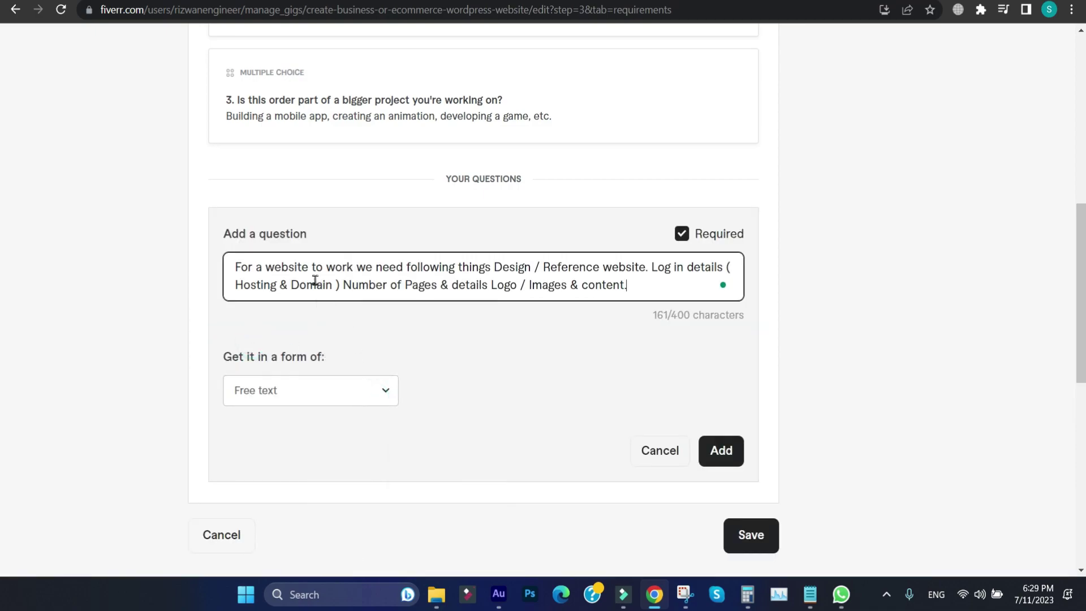
Check the new question's wording and answer formats, keep it as required Free text, and add it to the requirements
scroll(332, 283, "up", 1)
mouse_move(341, 346)
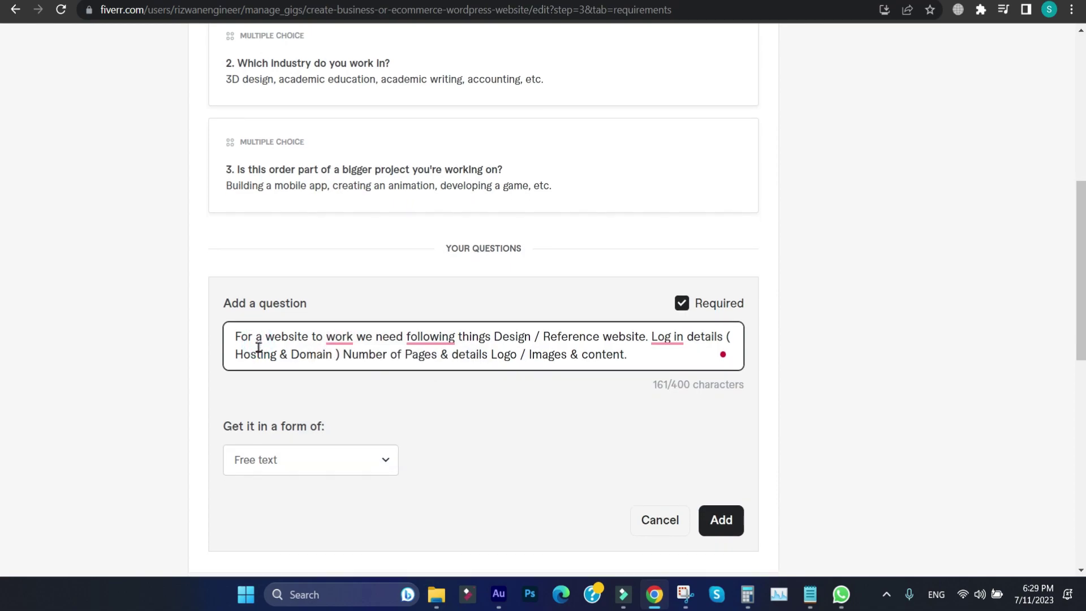
scroll(279, 396, "down", 1)
left_click(279, 396)
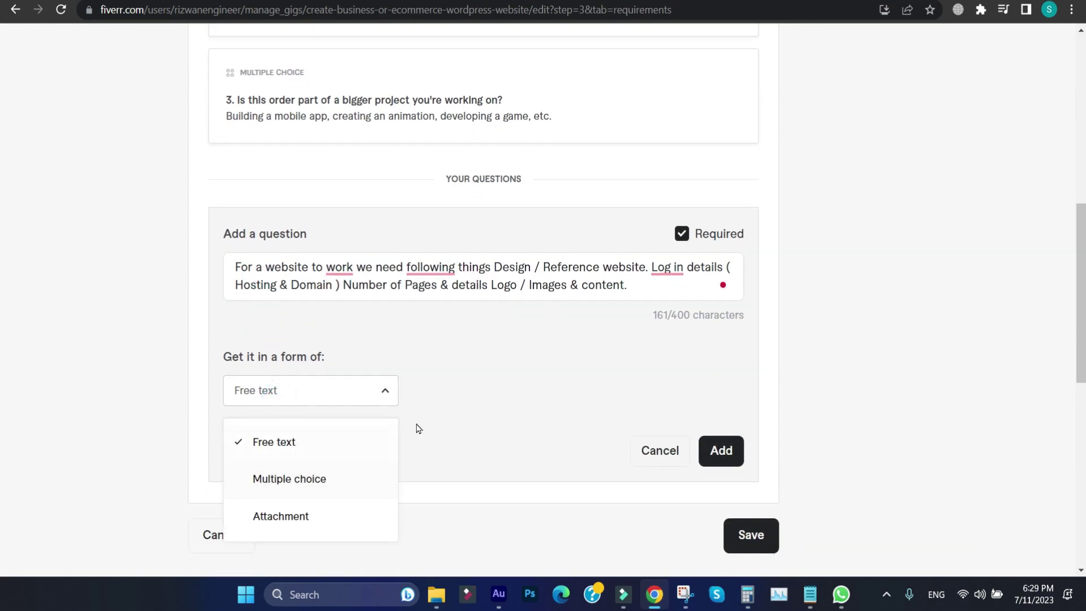
left_click(448, 391)
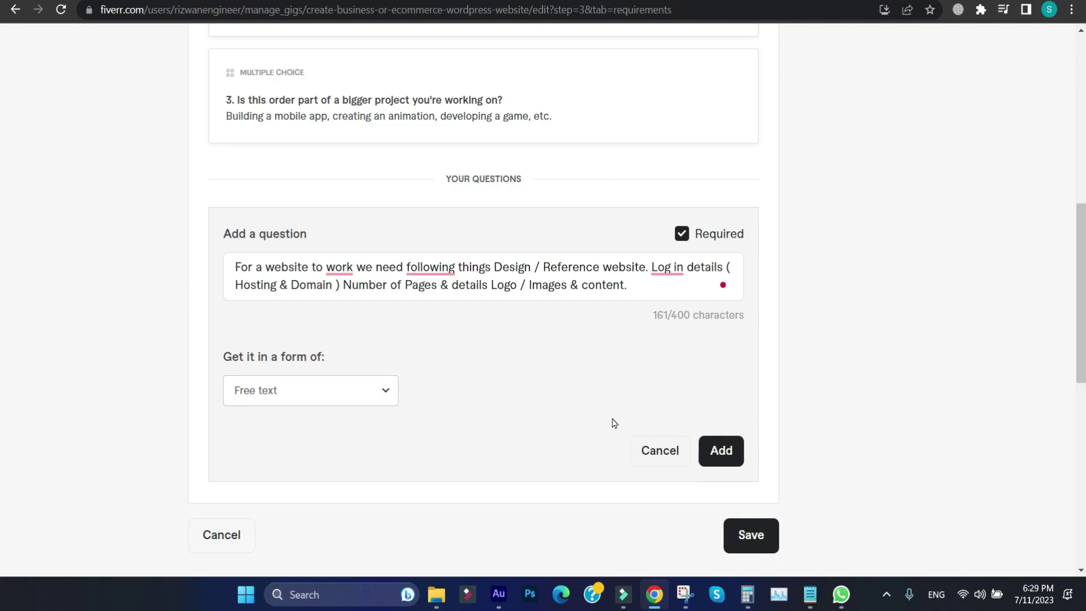
left_click(327, 399)
triple_click(259, 272)
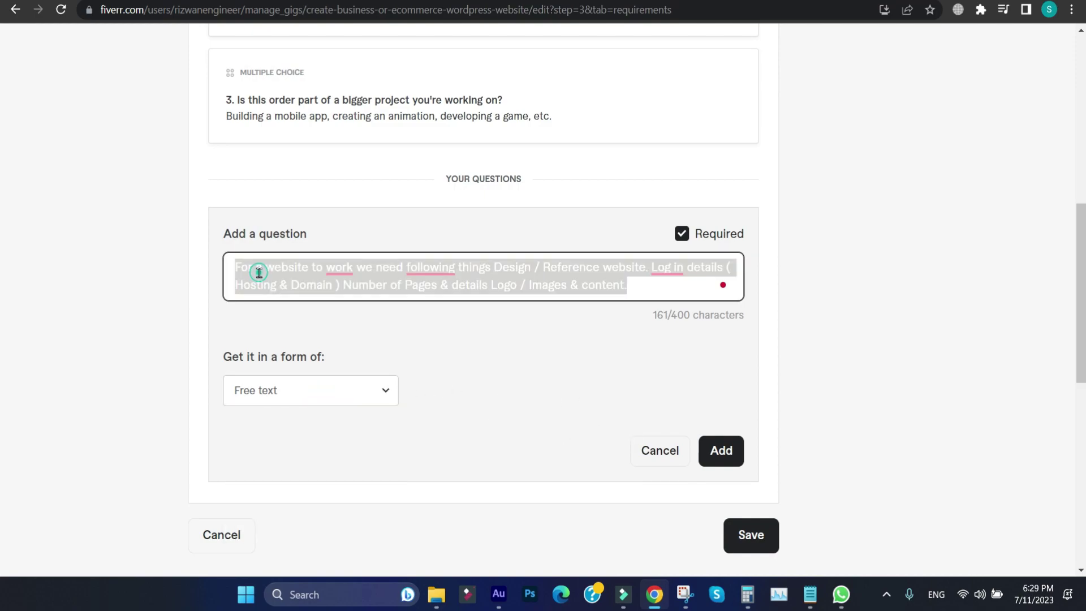
left_click(255, 271)
left_click(399, 362)
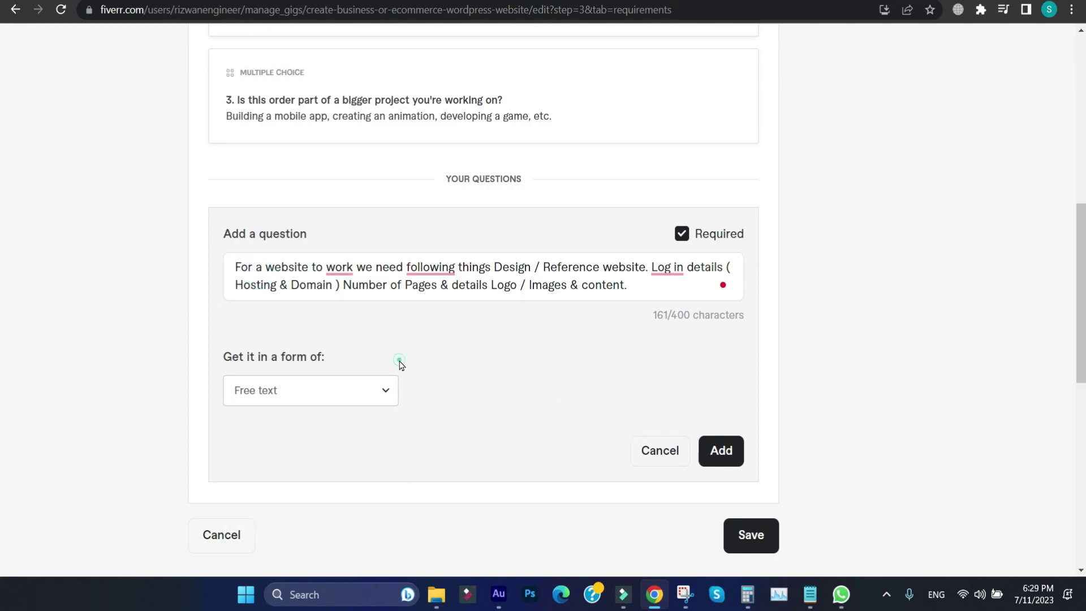
left_click(709, 450)
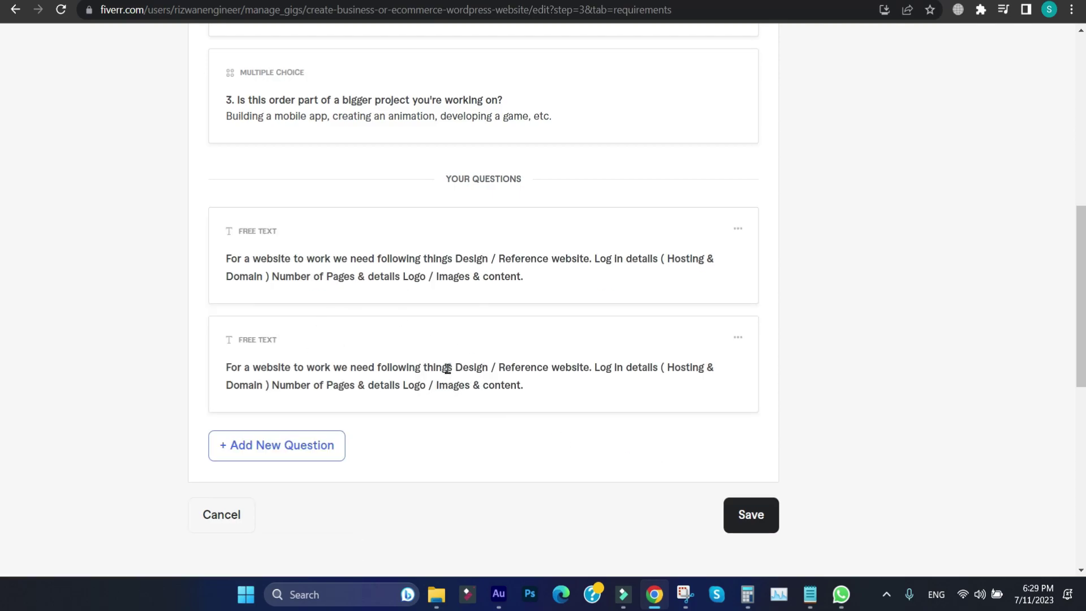
Remove the duplicate free-text question from the WordPress gig's requirements
left_click(738, 338)
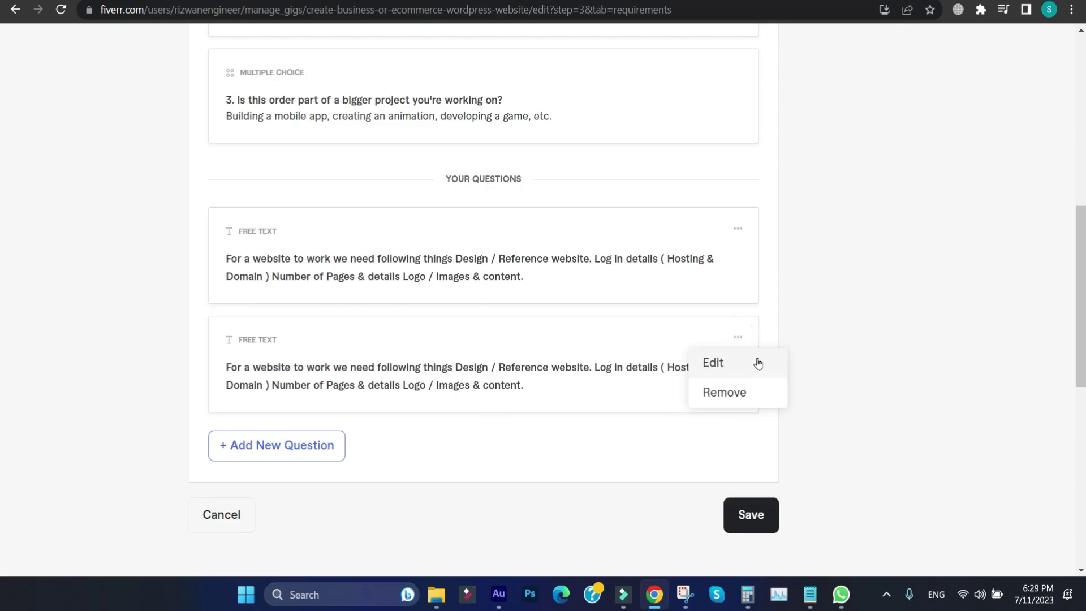
left_click(756, 393)
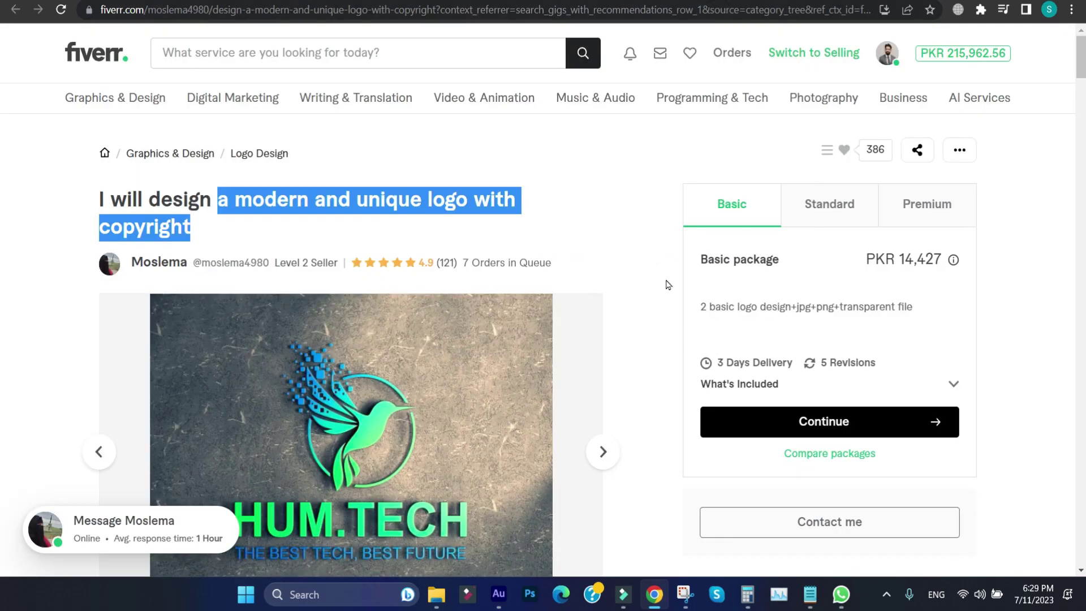
Open the order options for the logo design gig's Basic package and examine its quantity, delivery and revision extras, and order summary
left_click(781, 428)
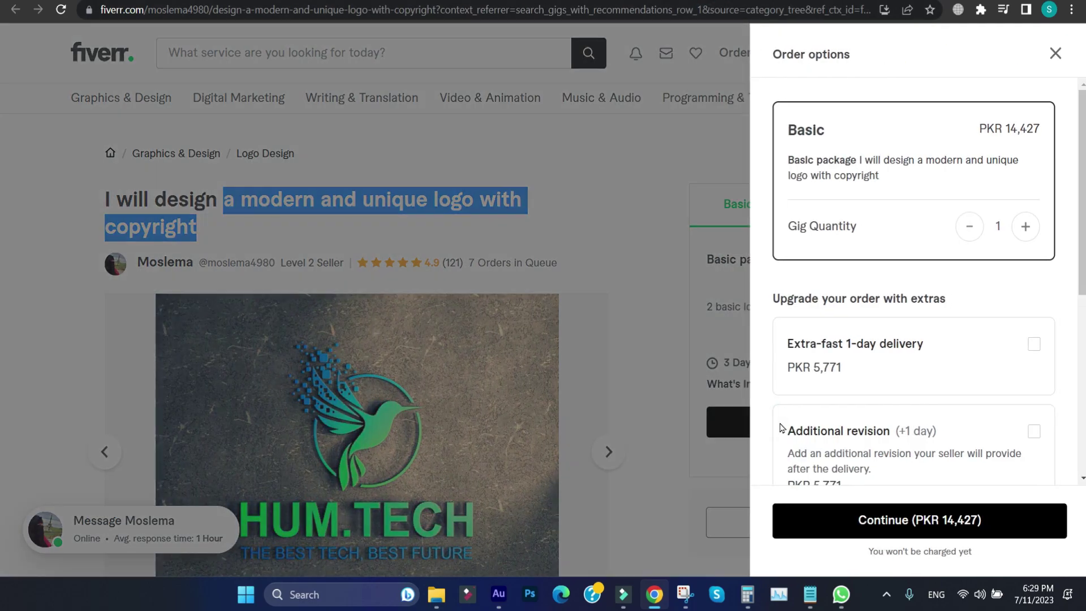
scroll(862, 236, "down", 5)
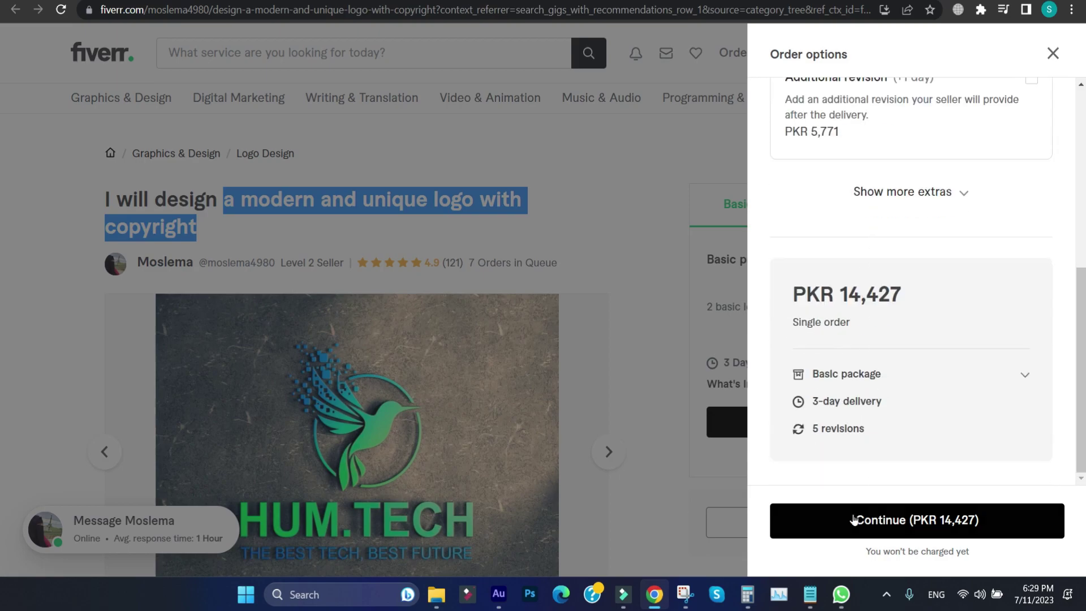
scroll(878, 344, "up", 4)
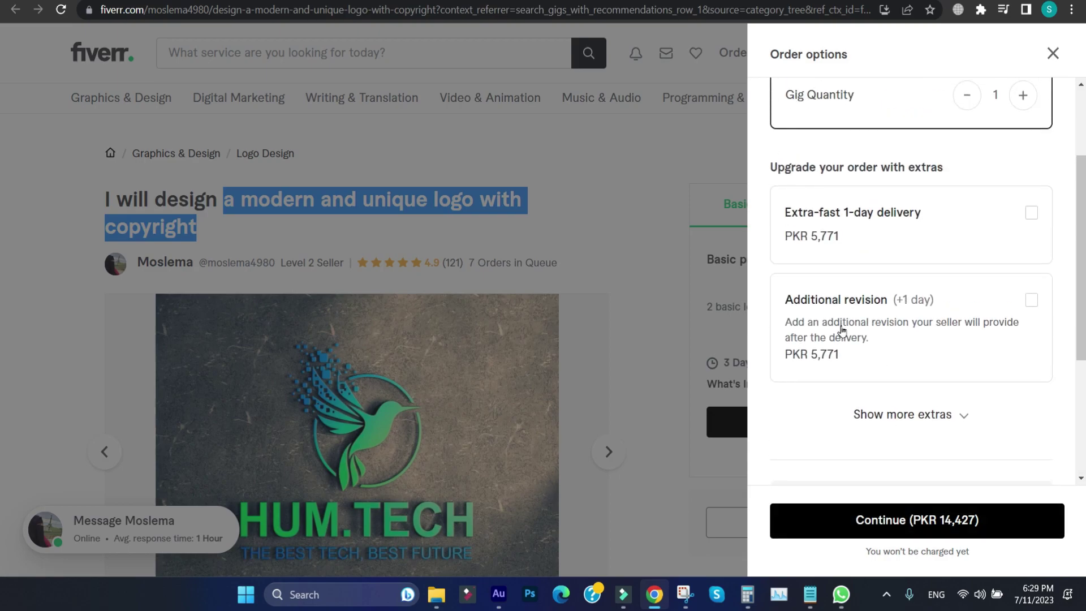
scroll(854, 247, "up", 1)
scroll(854, 247, "down", 4)
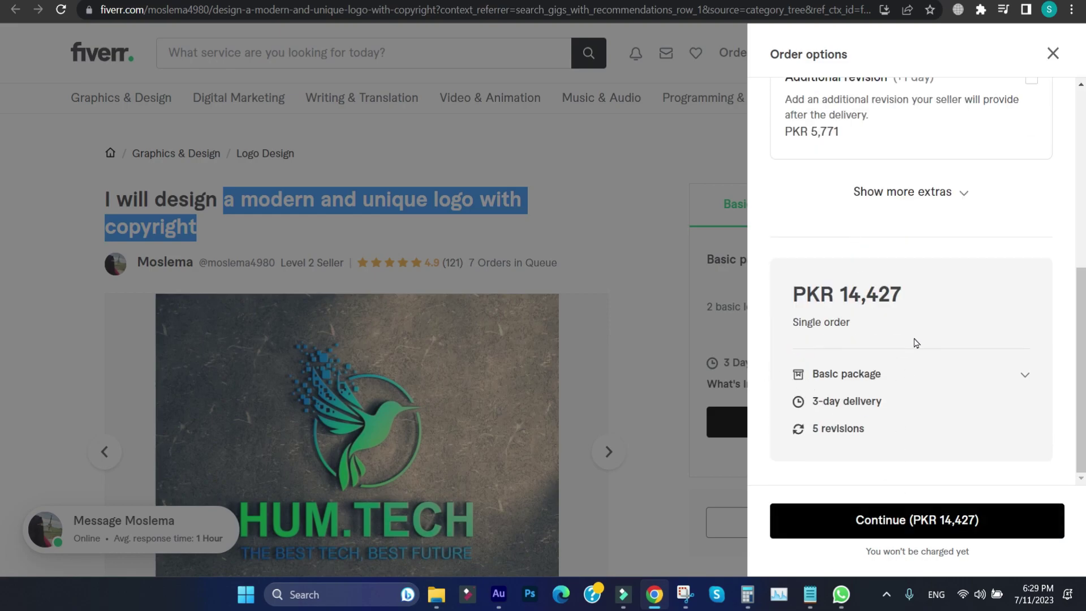
Show all extras of the logo design gig, examine them from vector file to copyright document, and close the order options
left_click(948, 191)
scroll(922, 314, "down", 2)
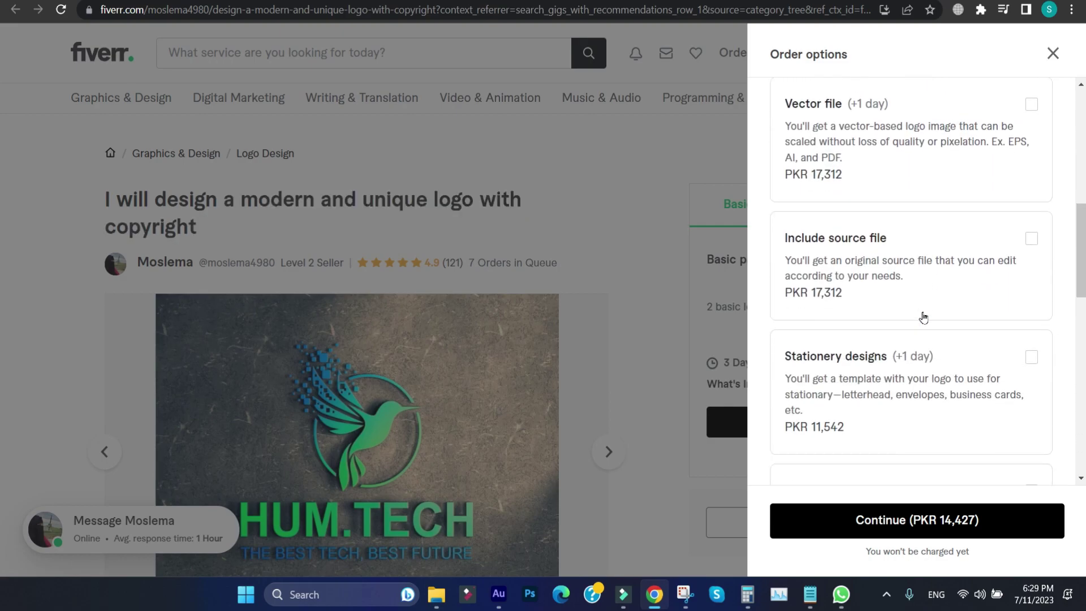
scroll(923, 318, "down", 8)
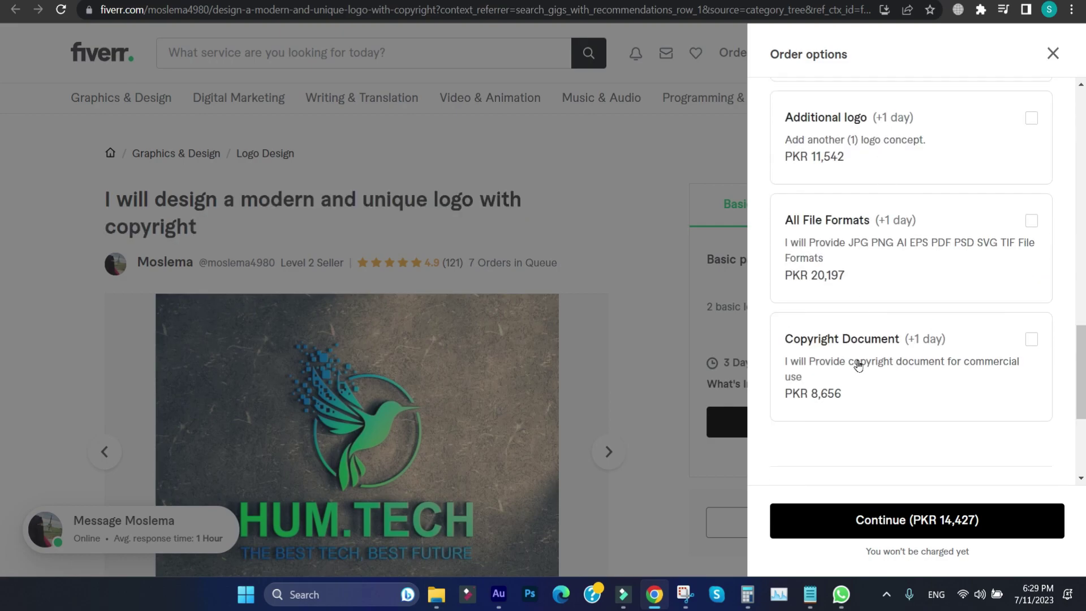
scroll(858, 365, "down", 4)
scroll(858, 364, "up", 10)
scroll(858, 365, "up", 10)
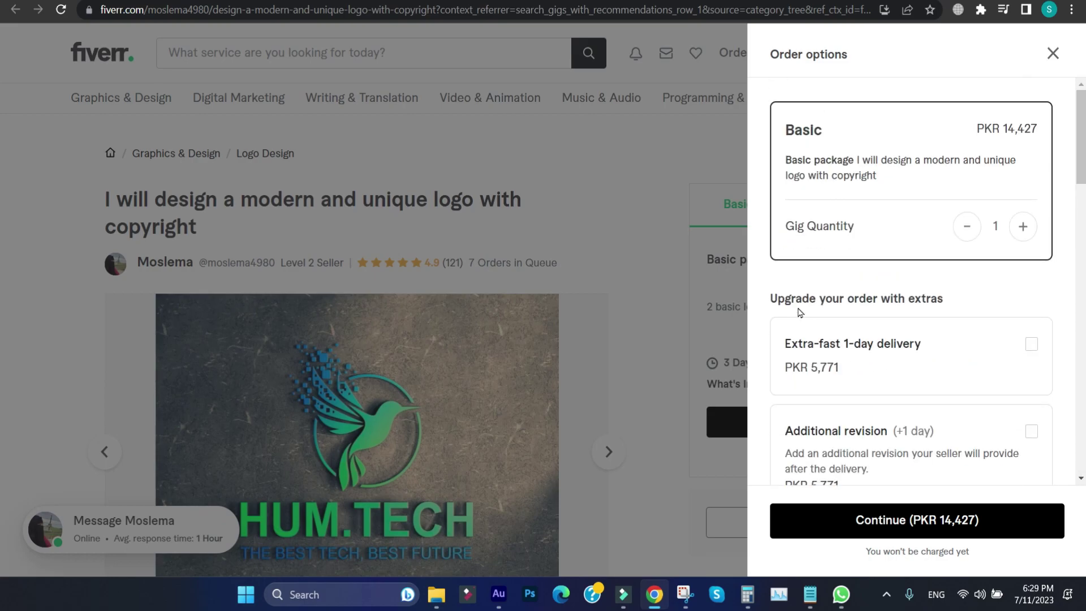
left_click(659, 255)
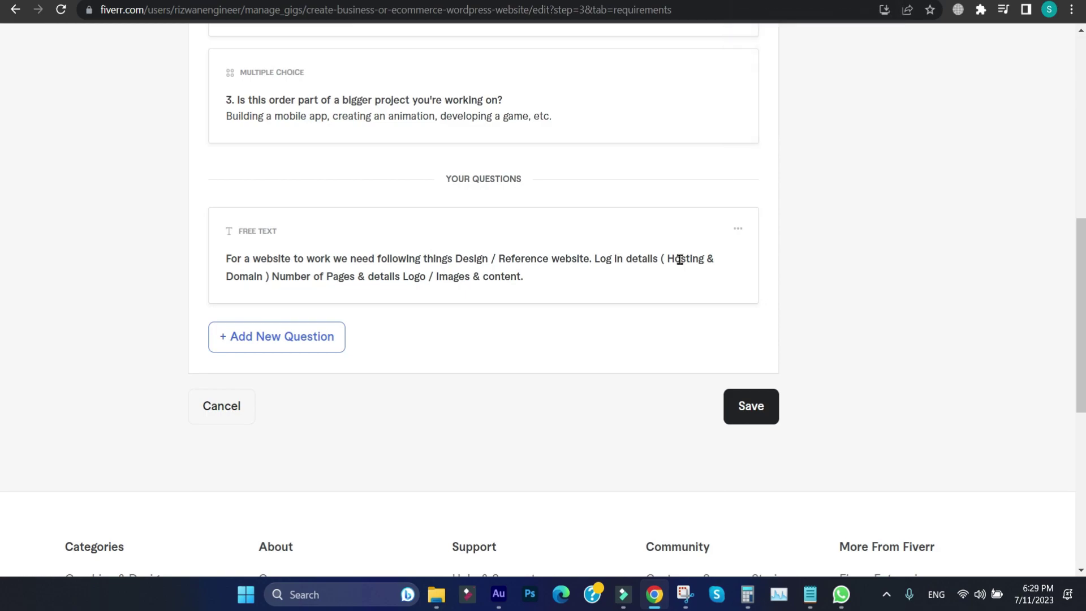
Review the WordPress gig's requirements from its own free-text question back up to the optional Fiverr questions
scroll(484, 379, "up", 1)
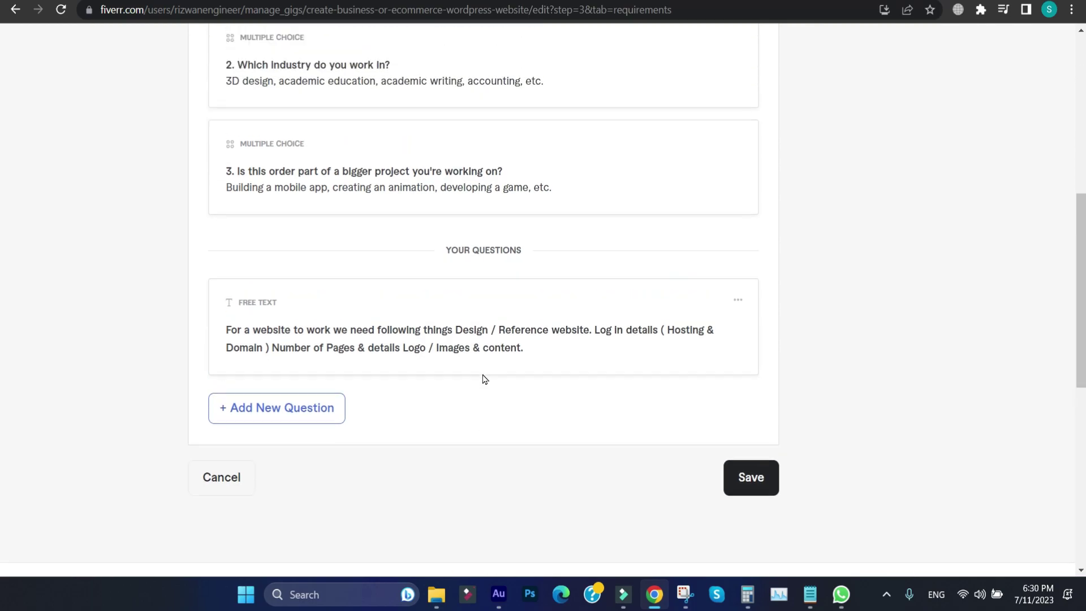
scroll(483, 378, "up", 8)
left_click(509, 177)
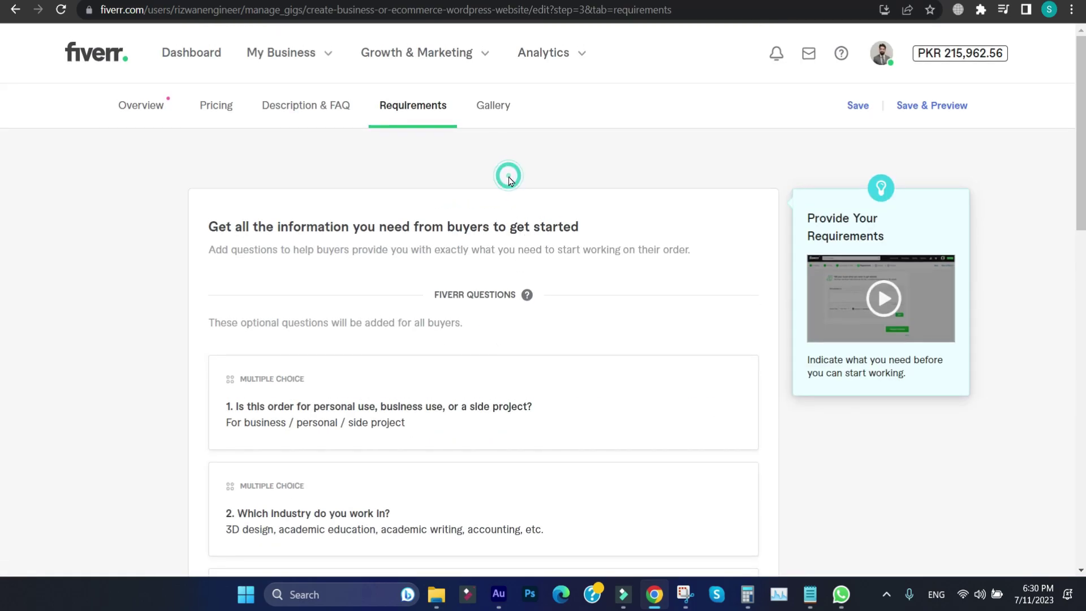